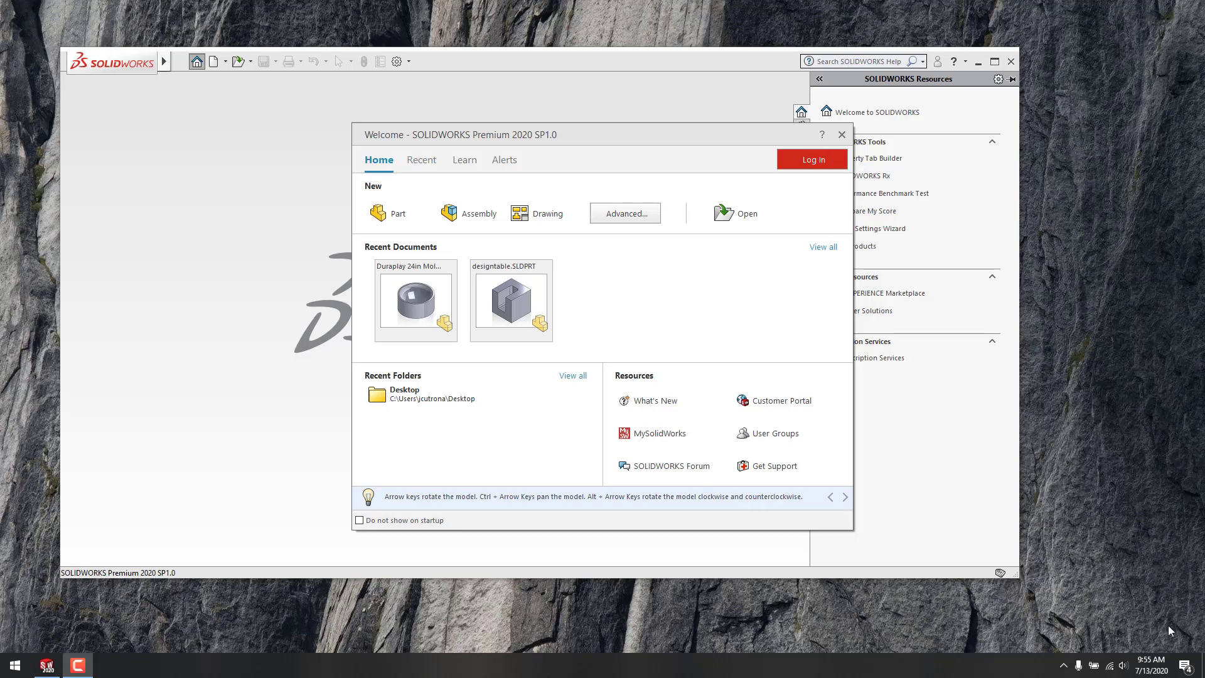
Step: Close the Welcome window and show the Help > Licenses submenu with Activate, Deactivate and Show
left_click(842, 136)
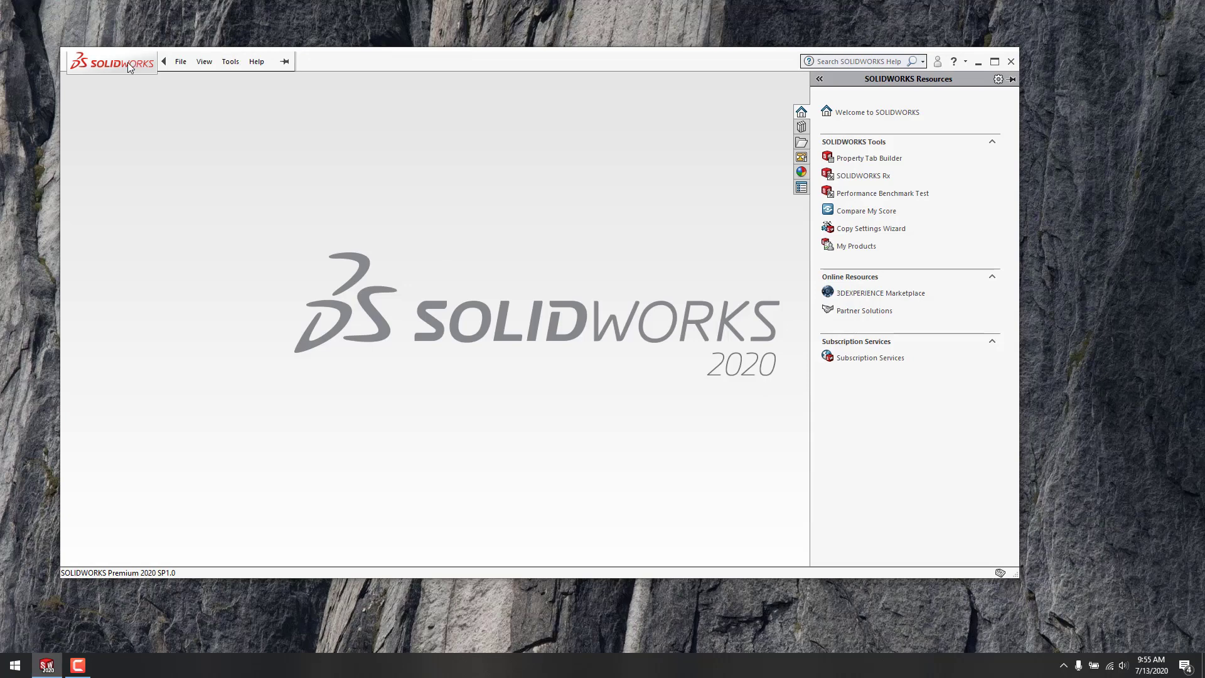
left_click(256, 62)
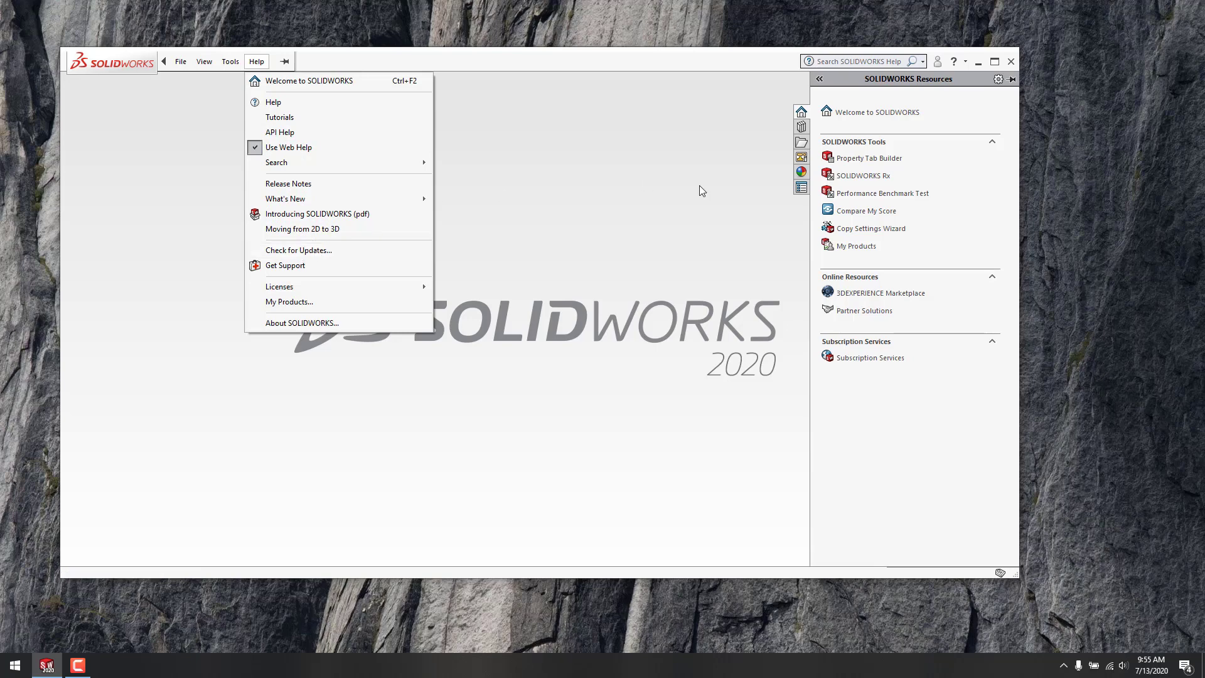
left_click(966, 61)
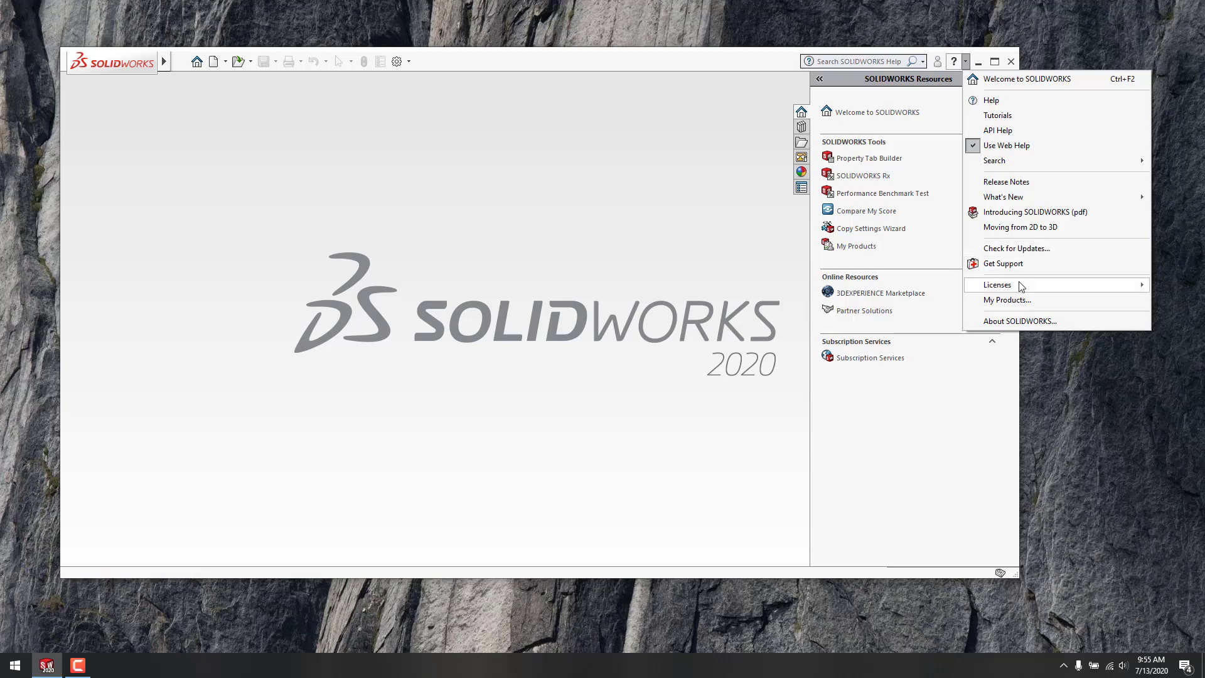
mouse_move(1022, 287)
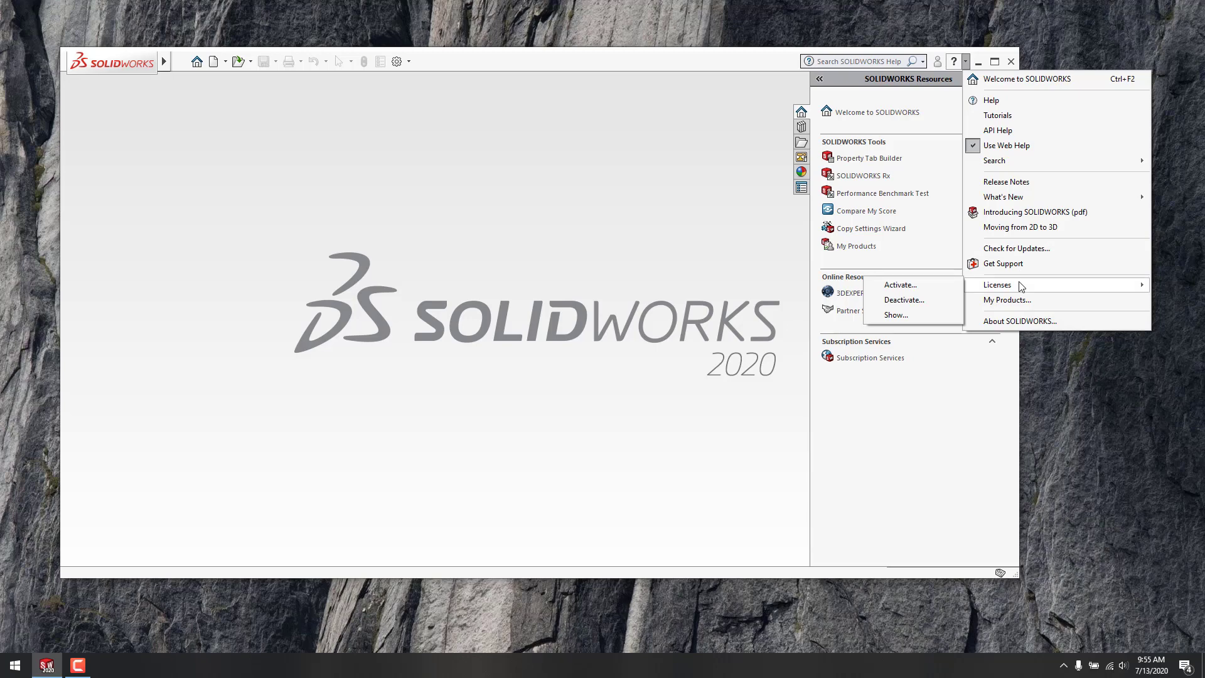
Step: Open Control Panel by searching 'control' from the Windows Start menu
left_click(10, 675)
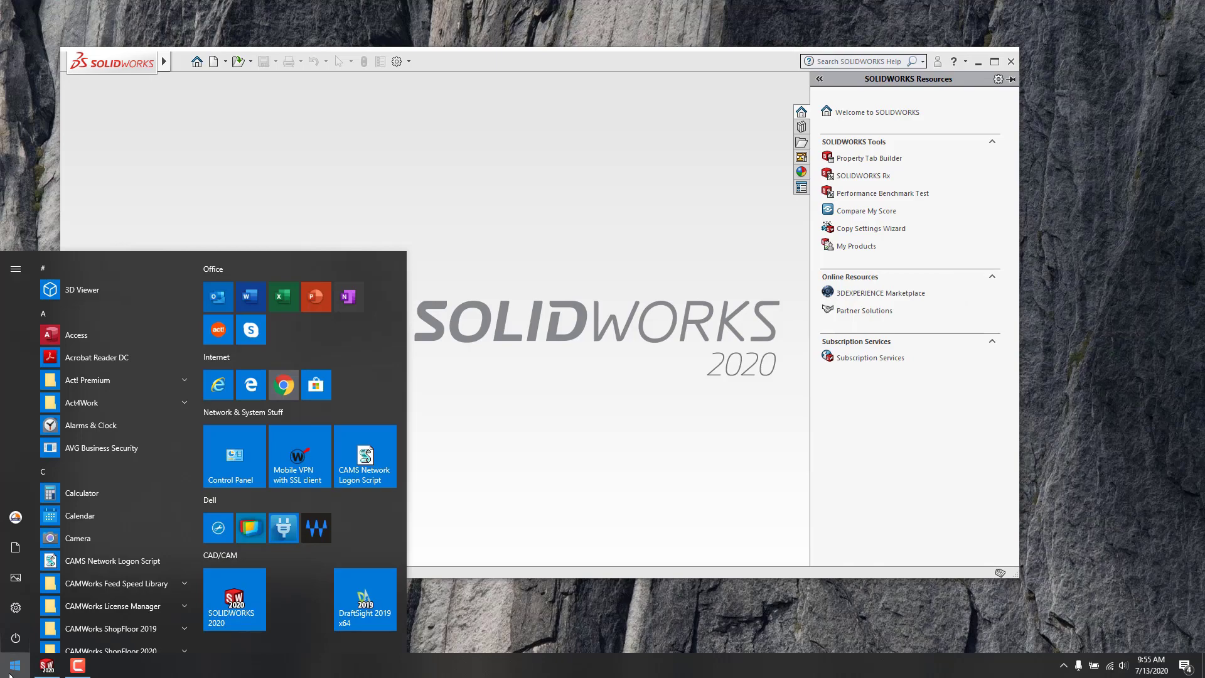
type("control")
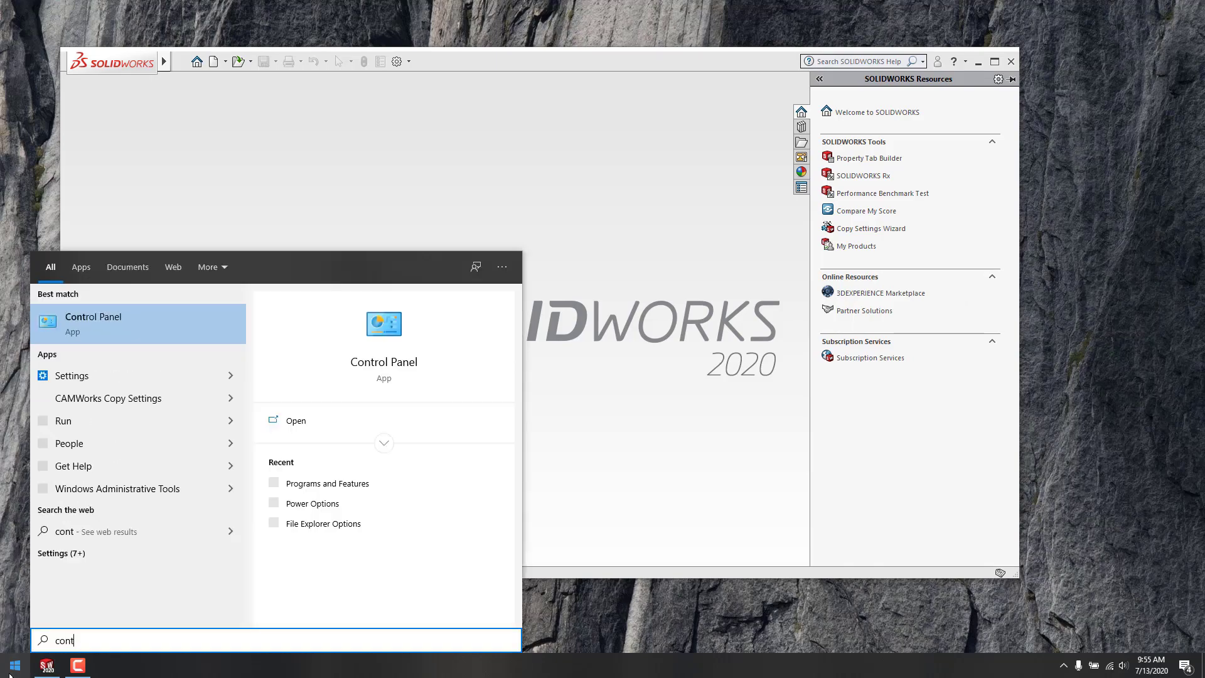
key("Return")
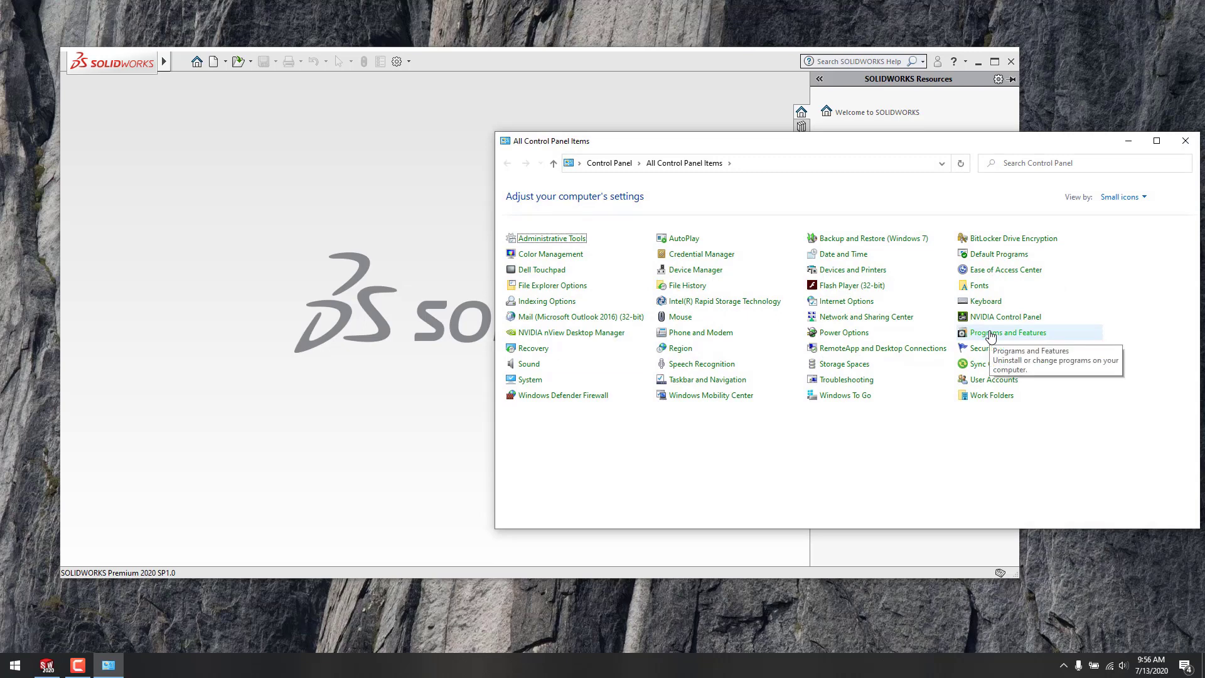
Step: In Programs and Features, select SOLIDWORKS 2020 SP01 and choose Change
left_click(991, 333)
scroll(816, 377, "down", 10)
left_click(690, 332)
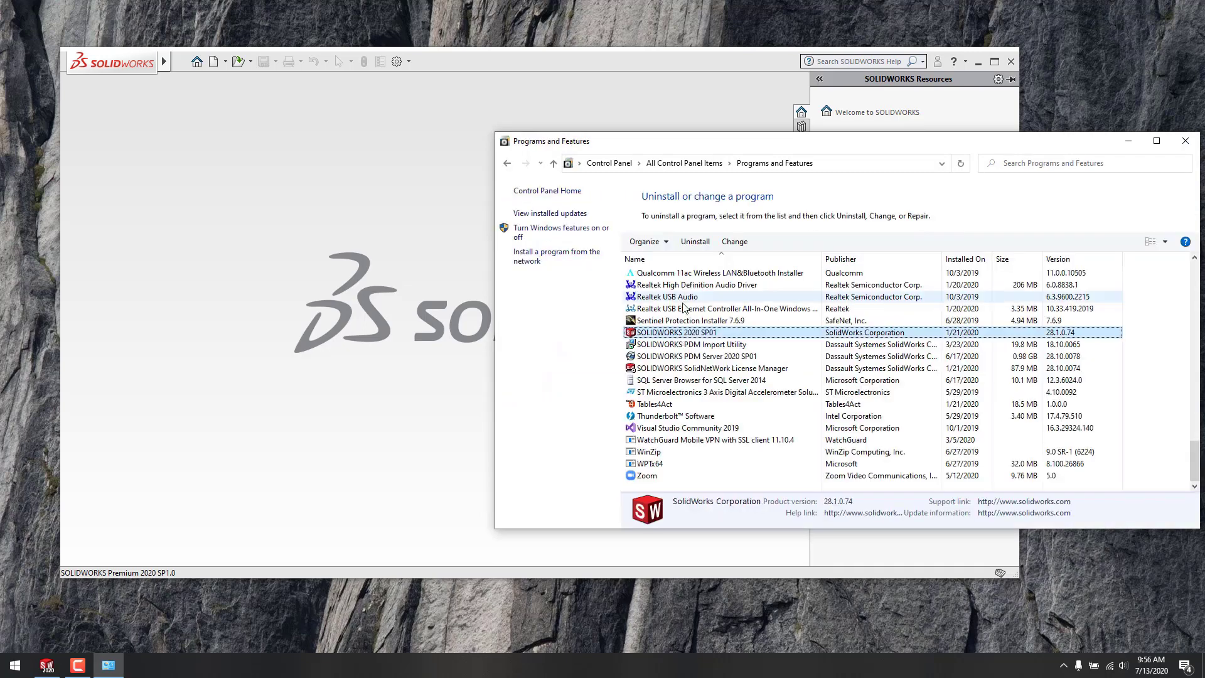
left_click(735, 242)
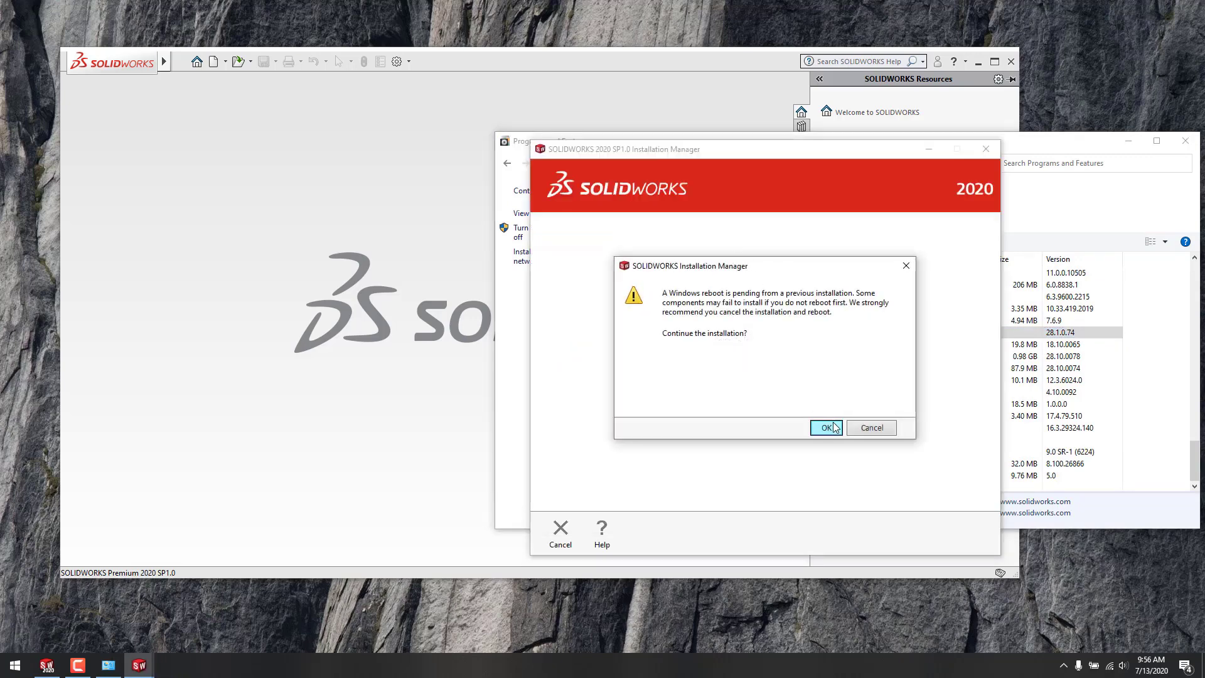
Step: Dismiss the reboot warning, choose Modify your installation up to Serial Number, then cancel and exit
left_click(827, 427)
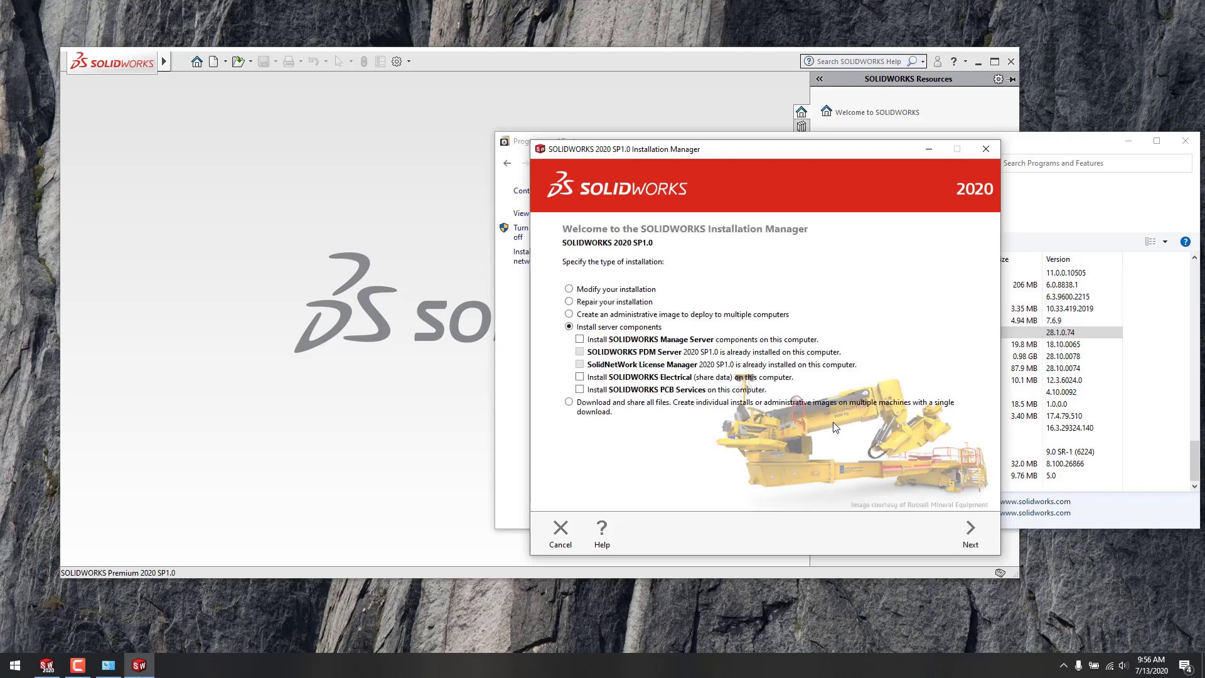
left_click(569, 289)
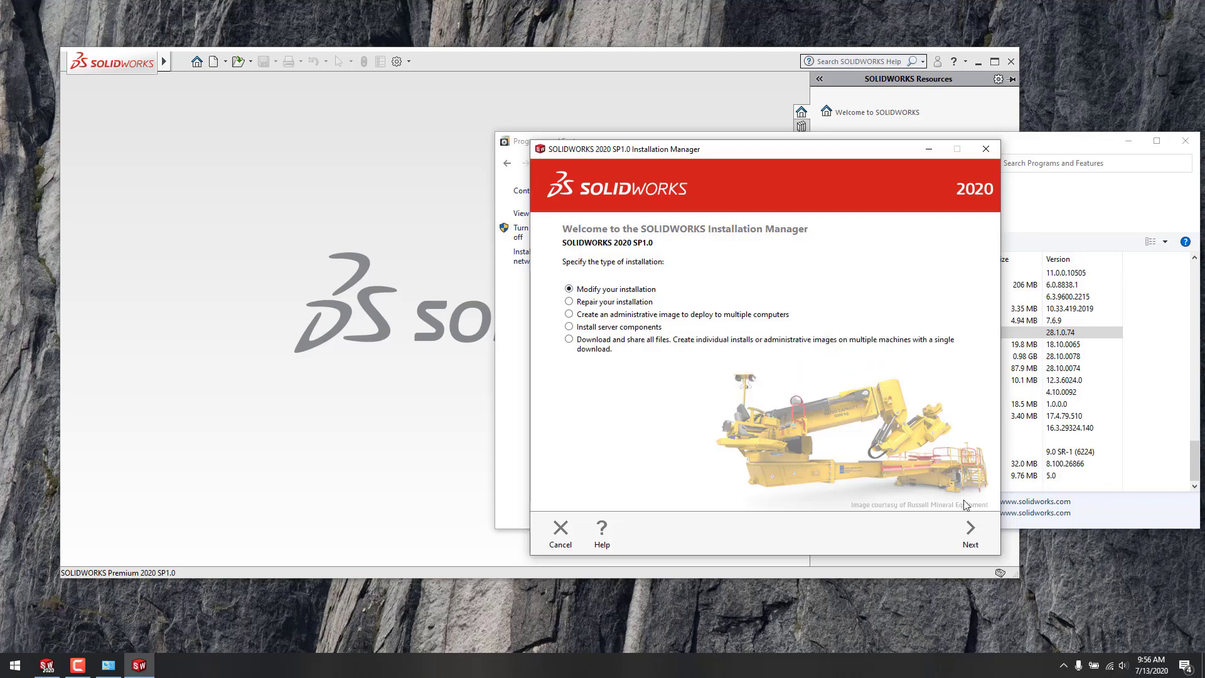
left_click(971, 528)
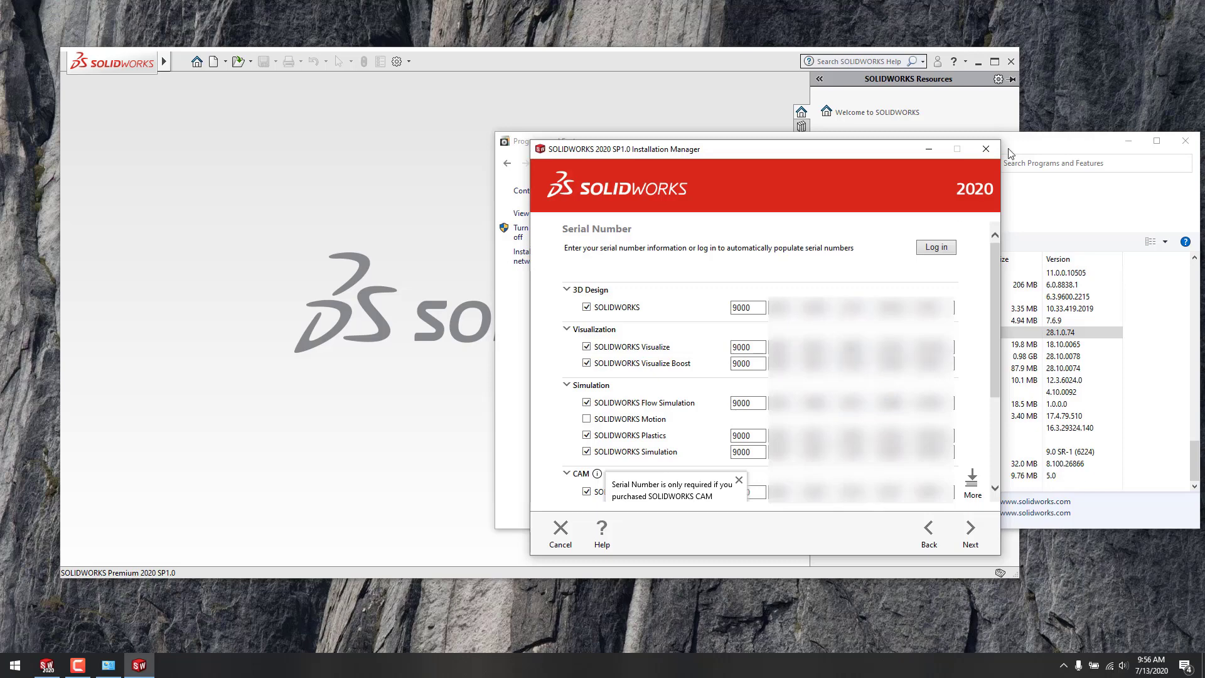
left_click(985, 149)
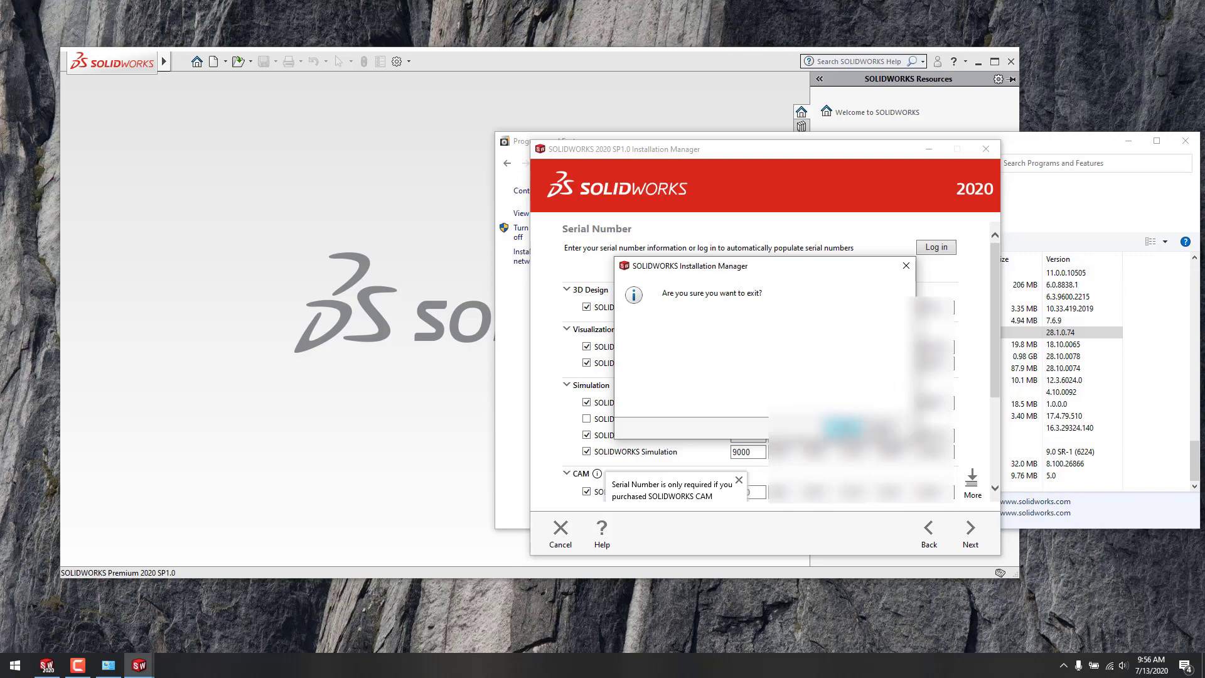
left_click(844, 428)
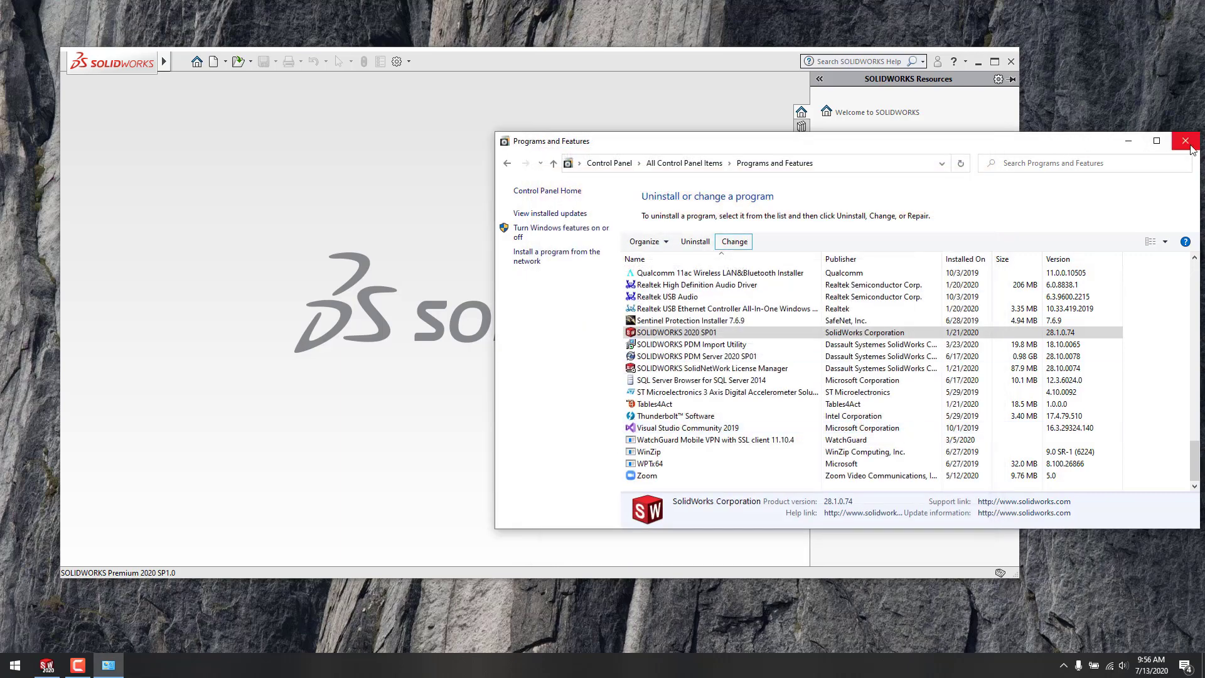
Step: Close Programs and Features and run Help > Check for Updates in SOLIDWORKS 2020
left_click(1190, 145)
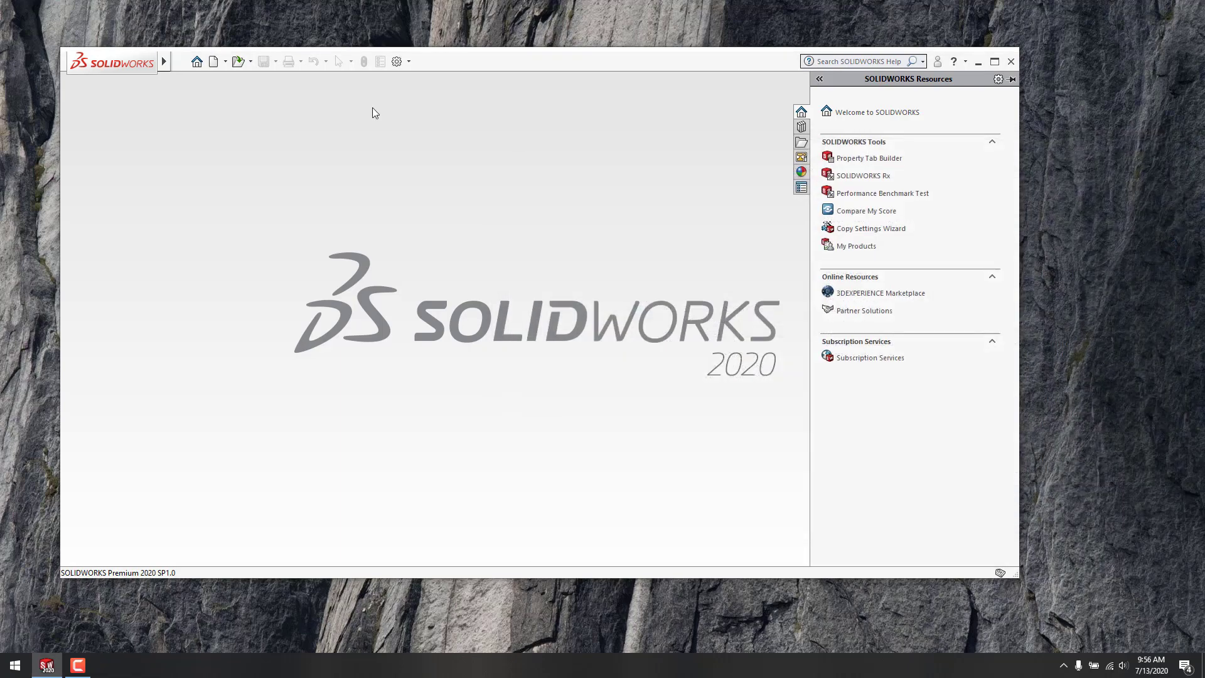
left_click(257, 61)
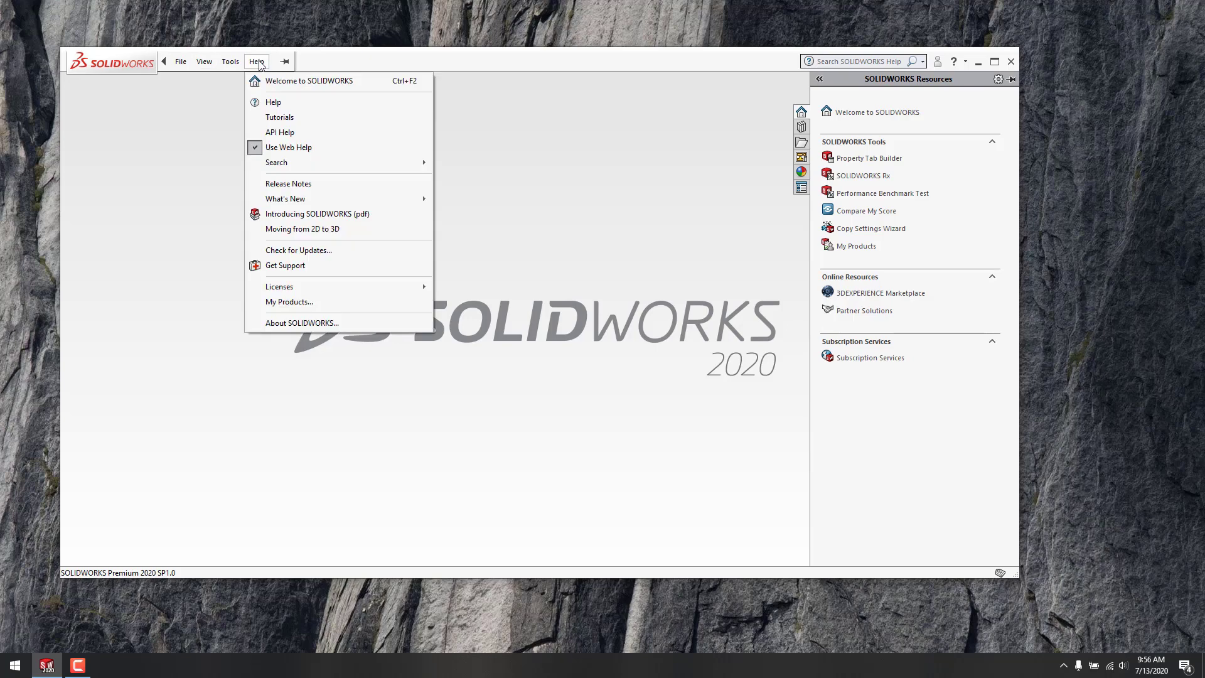
left_click(309, 251)
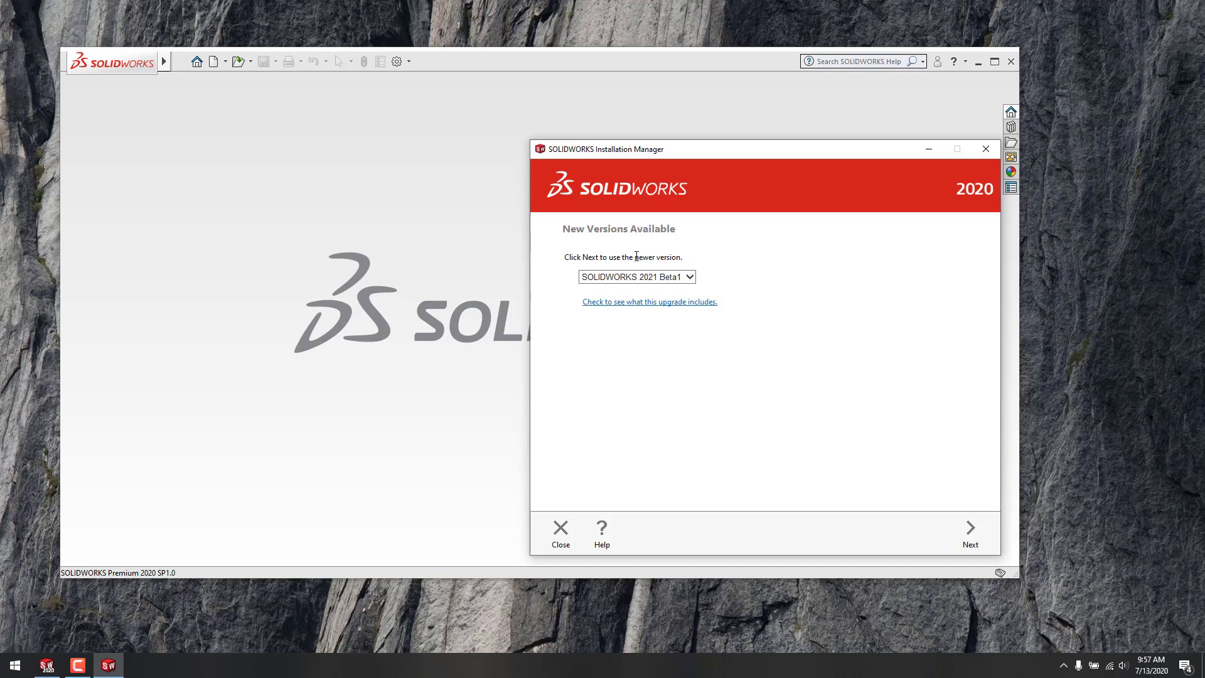
Step: Choose SOLIDWORKS 2020 SP3.0 from the New Versions list and launch its installer
left_click(691, 277)
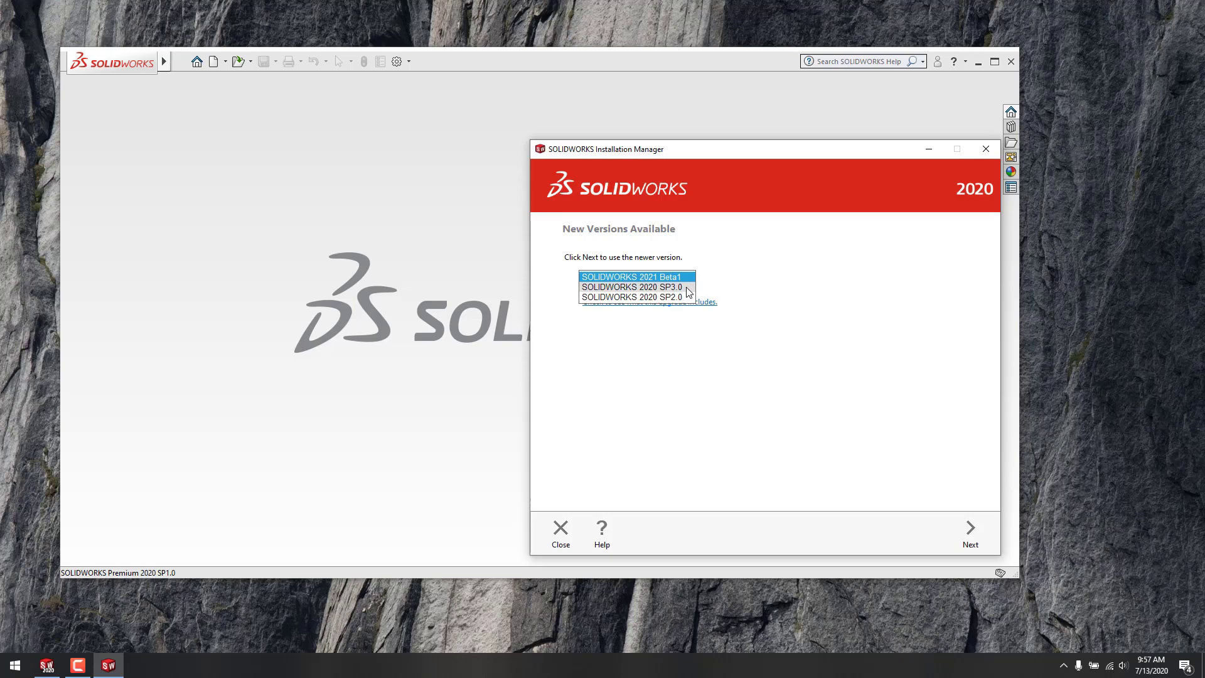
left_click(689, 291)
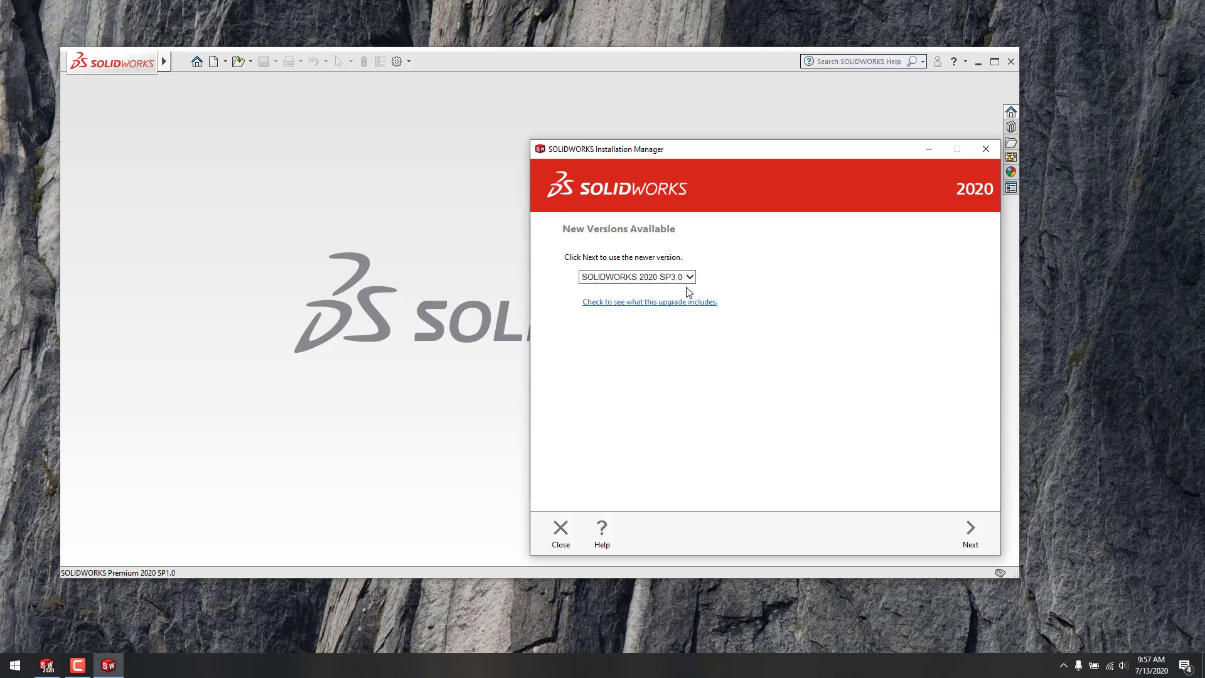
left_click(971, 538)
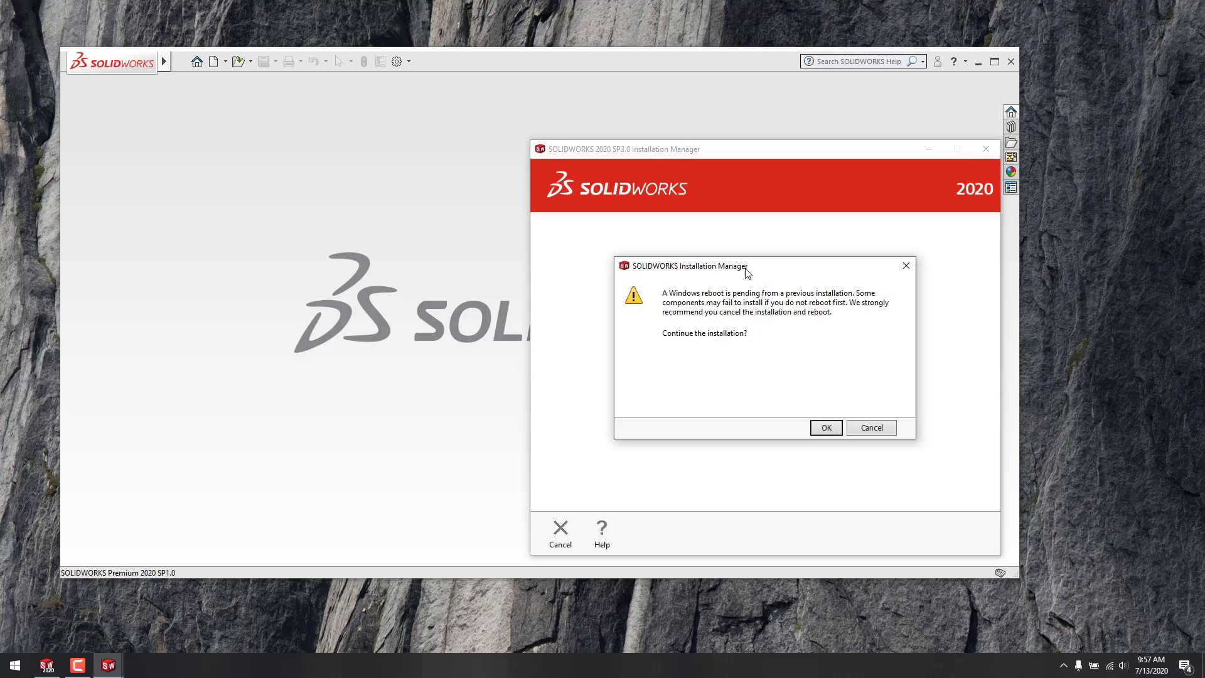
Step: Move the reboot-pending warning, highlight its cancel-and-reboot advice, then continue with OK
left_click_drag(746, 269, 705, 252)
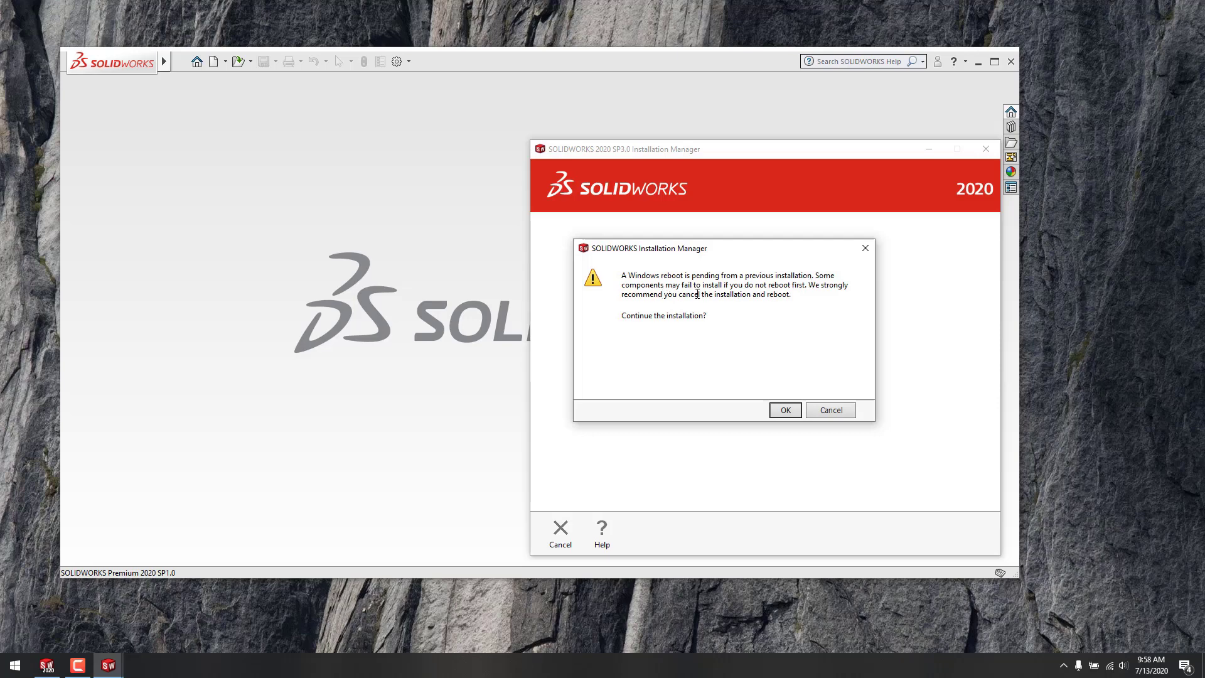
left_click_drag(753, 295, 796, 298)
left_click(786, 411)
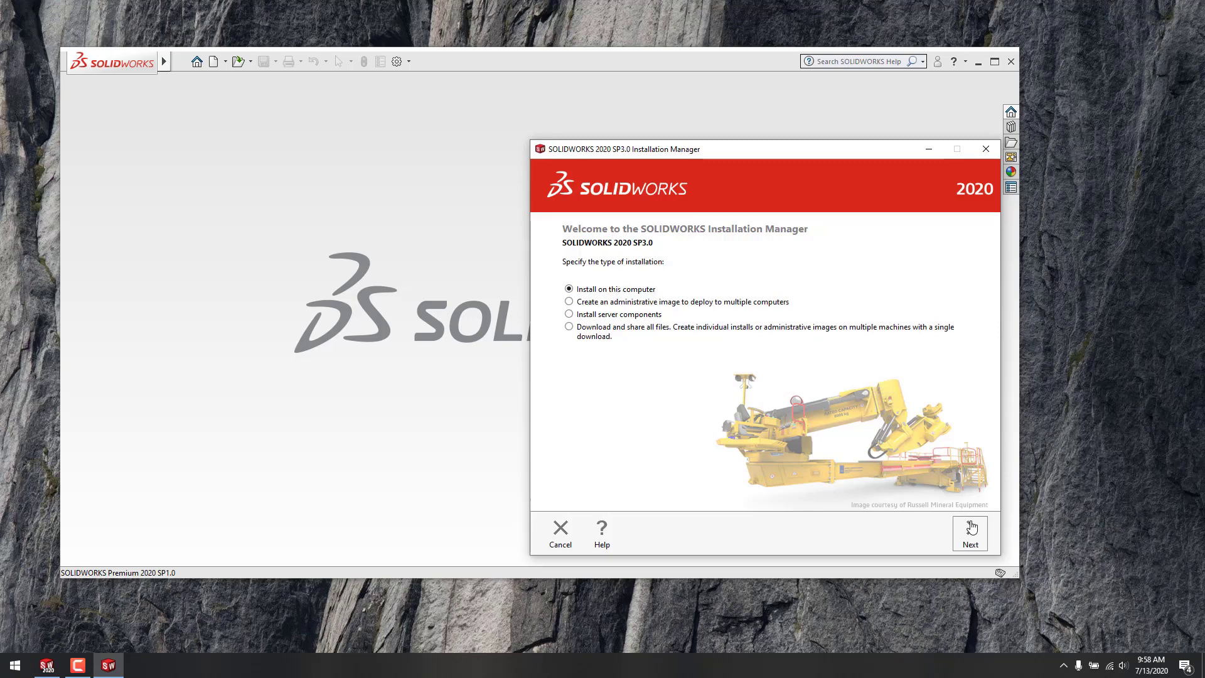
Step: Proceed with Install on this computer, close SOLIDWORKS, and pass the System Check Warnings
left_click(972, 529)
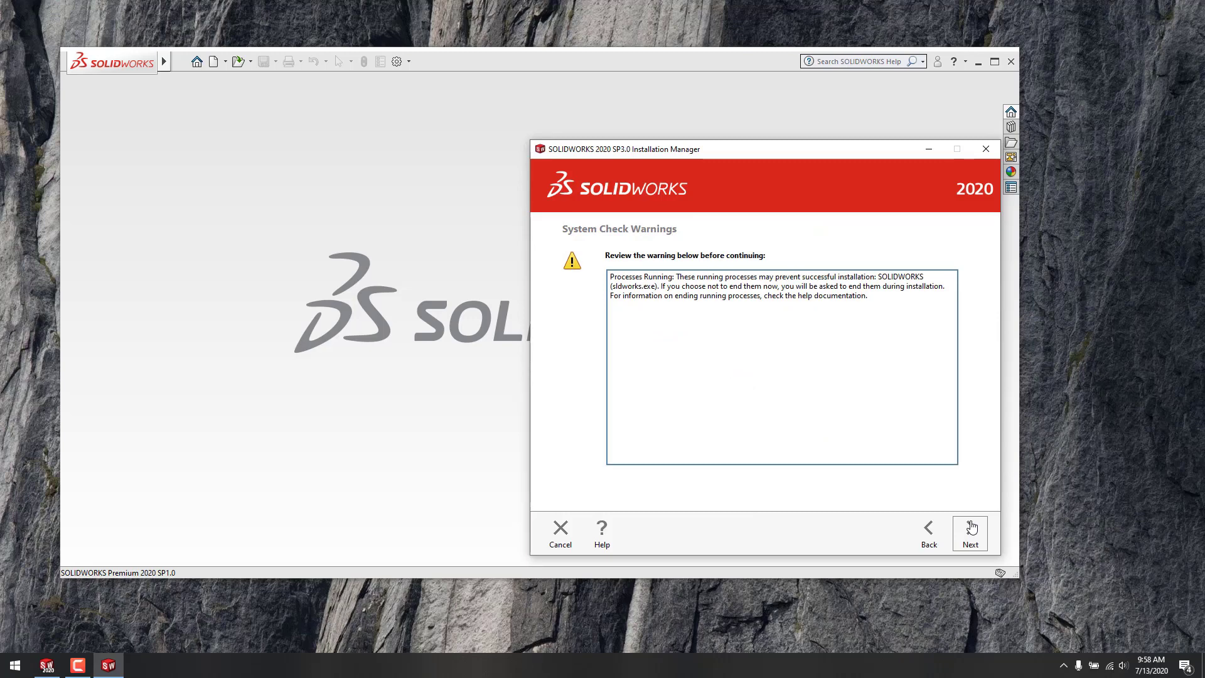
left_click(1011, 63)
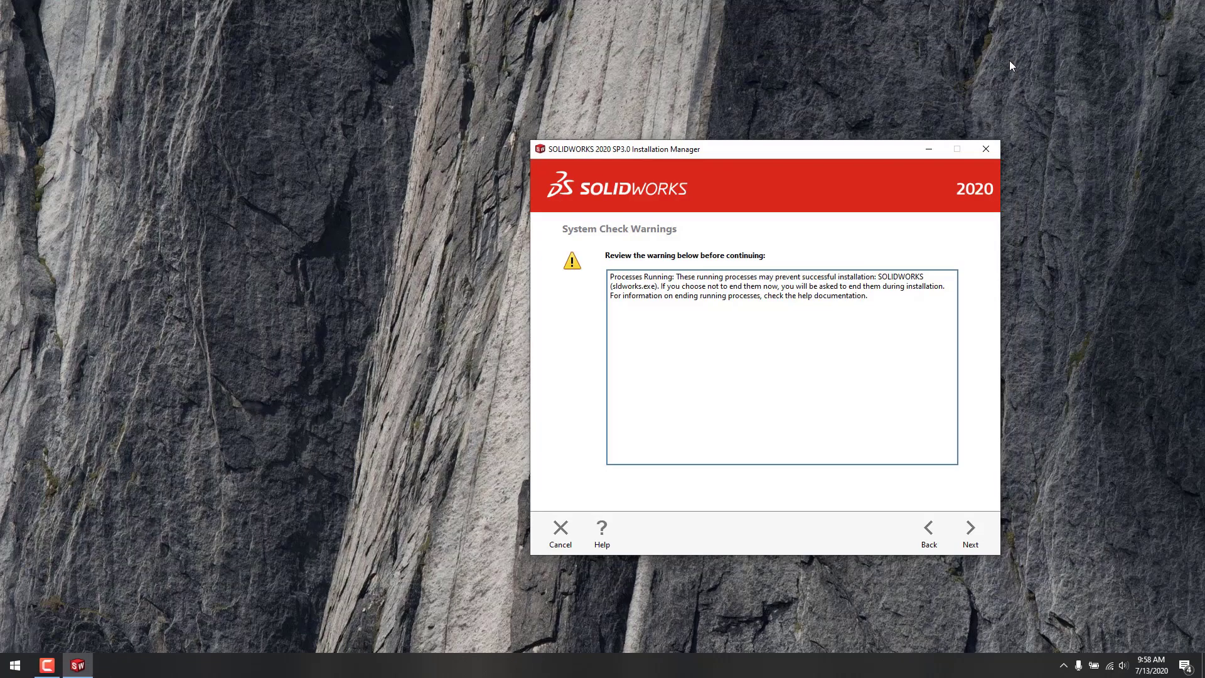
left_click(981, 537)
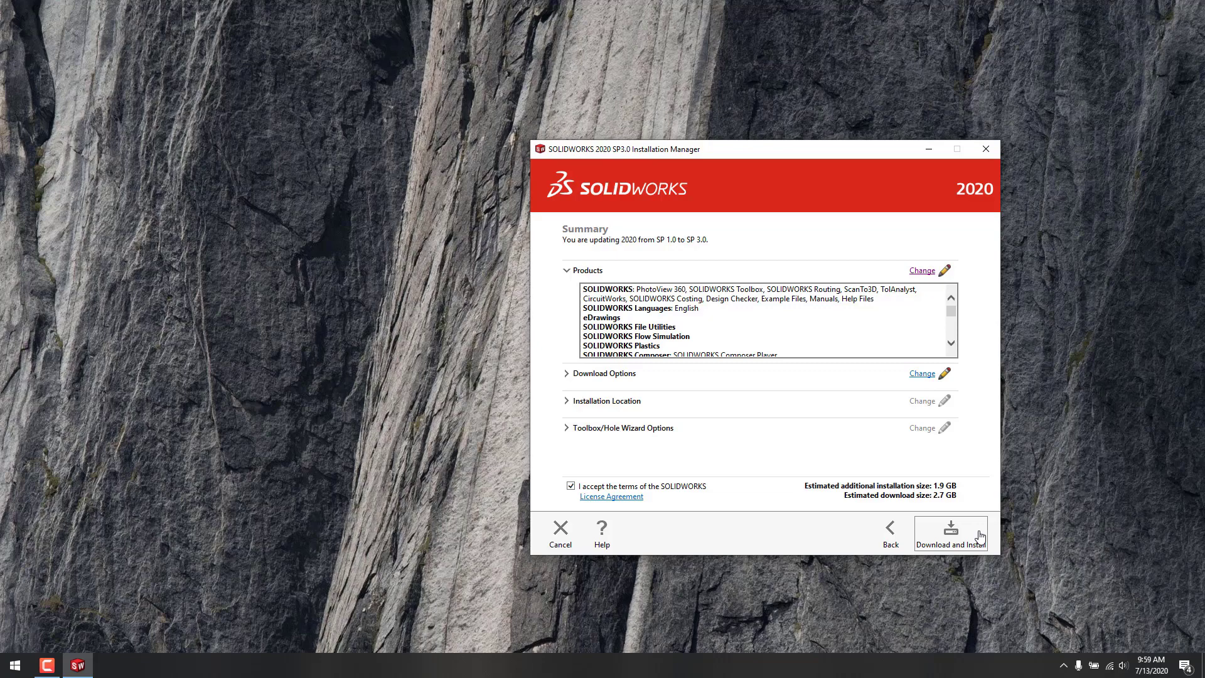
Step: Review the Products section of the Summary to see which products will be updated
left_click(567, 270)
left_click(567, 271)
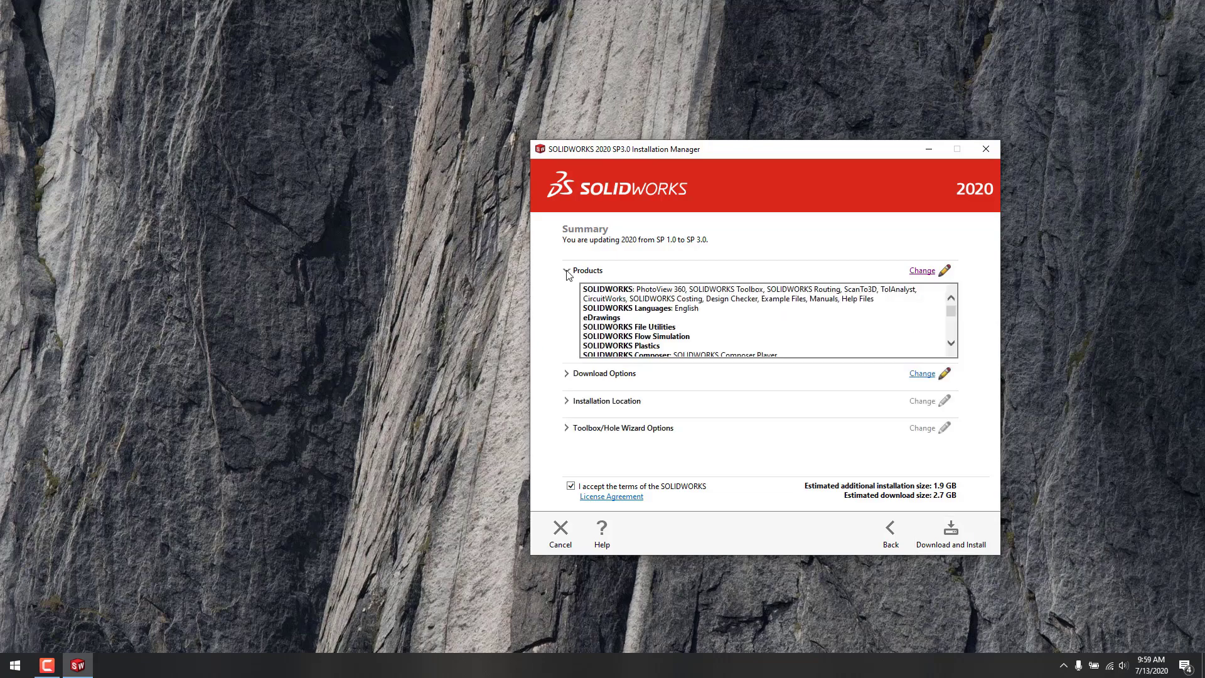
left_click(923, 271)
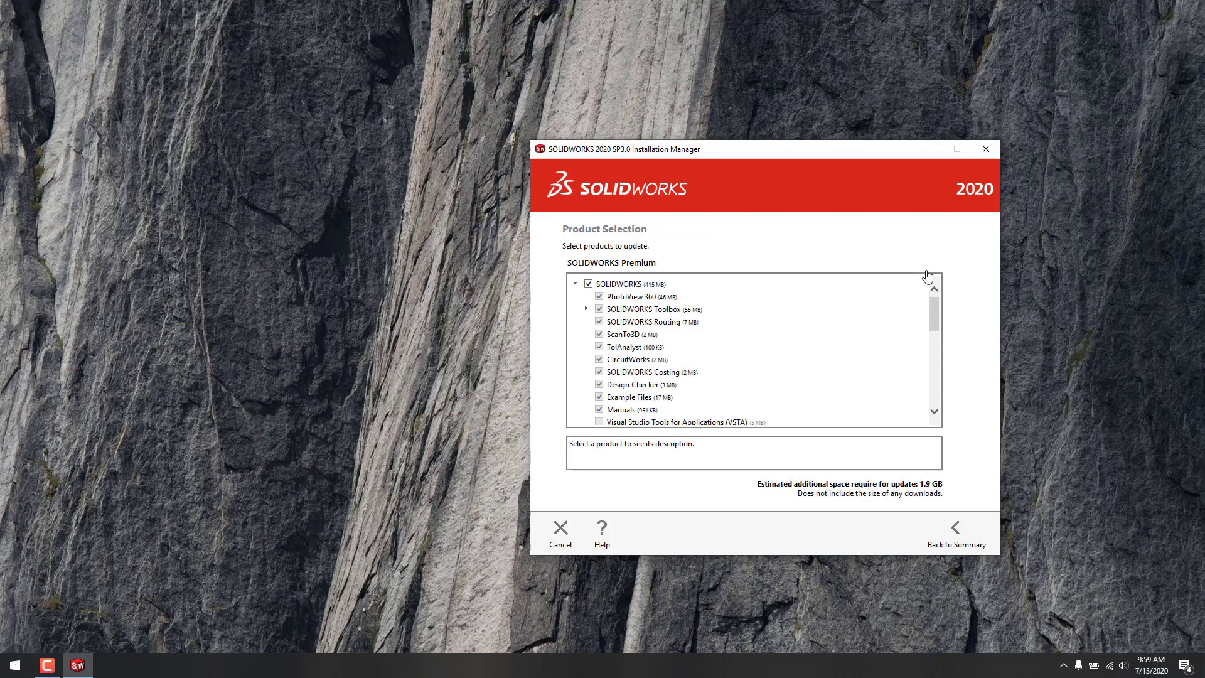
scroll(911, 351, "down", 5)
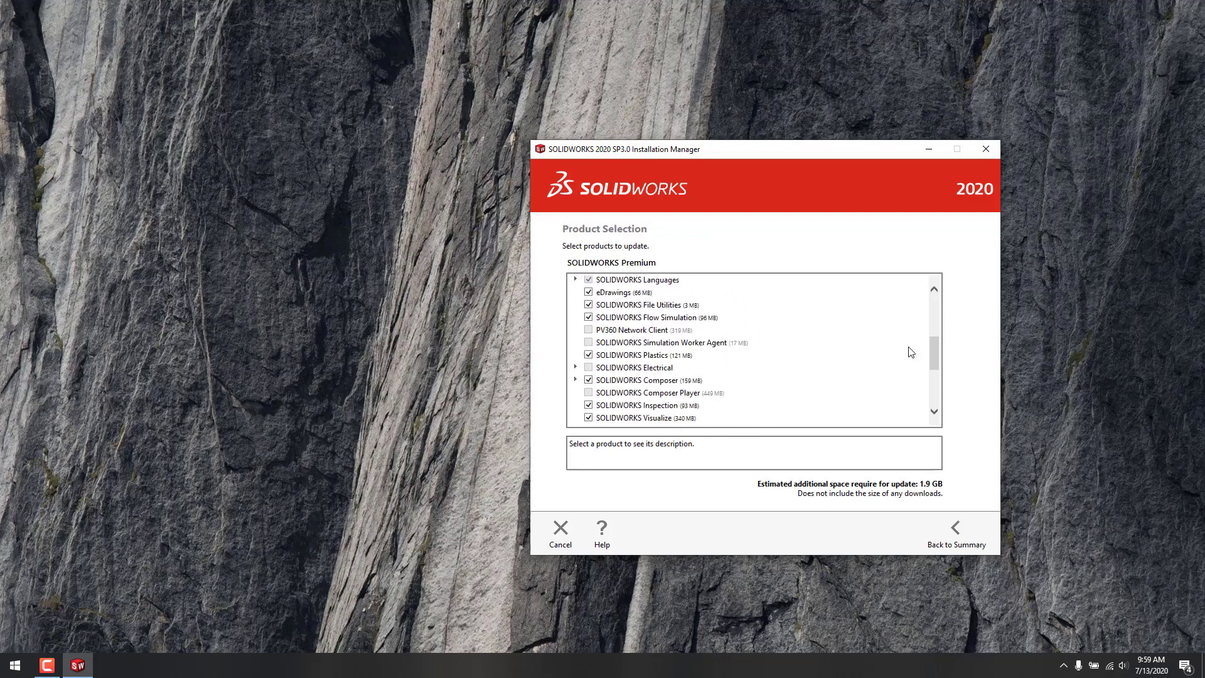
scroll(912, 352, "down", 3)
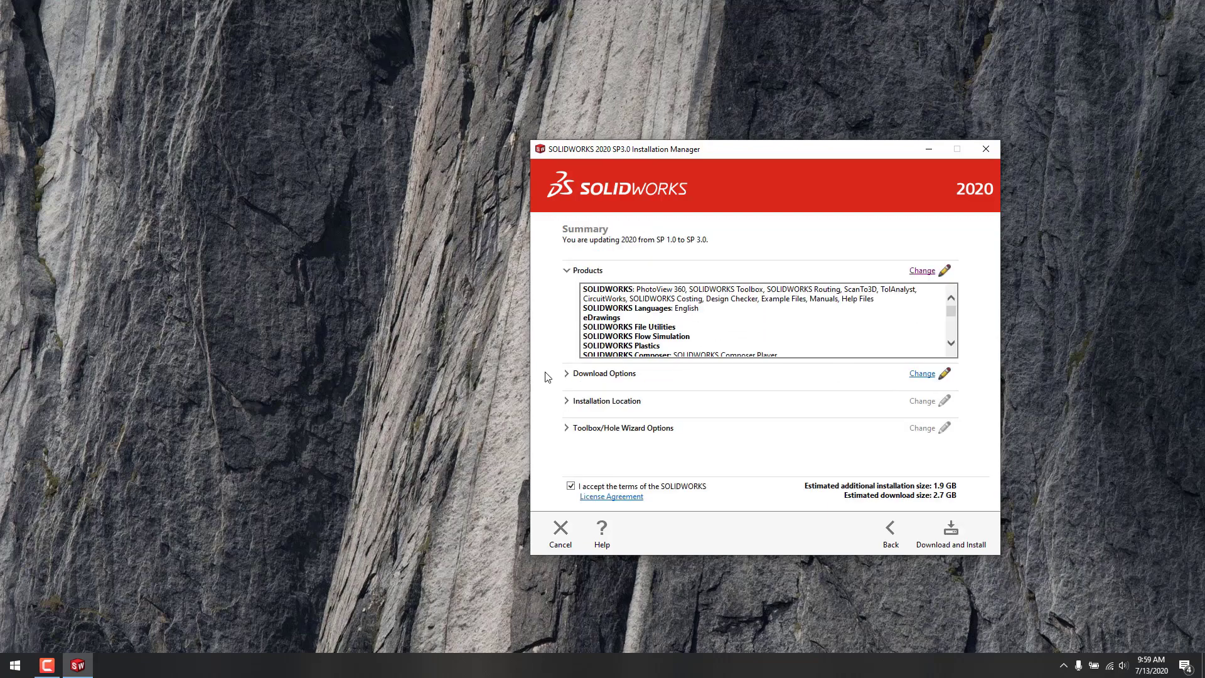
Step: Inspect Download Options, installation location and Toolbox location C:\SOLIDWORKS Data 2020\, then start Download and Install
left_click(567, 374)
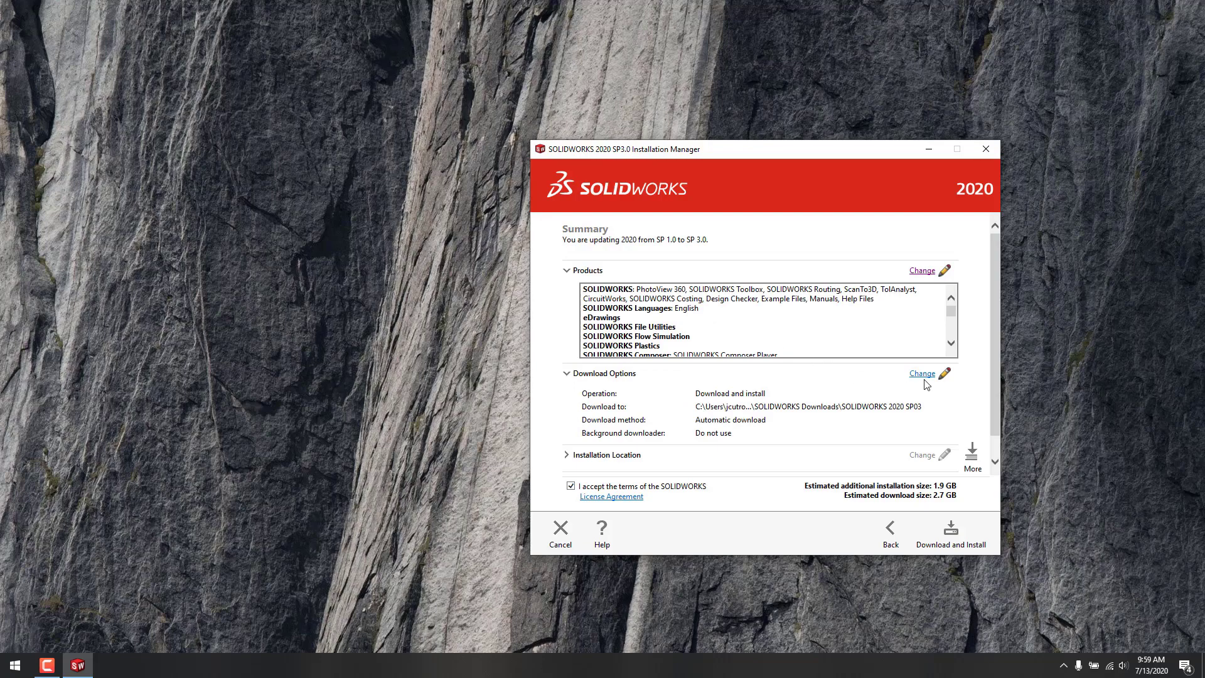
left_click(568, 374)
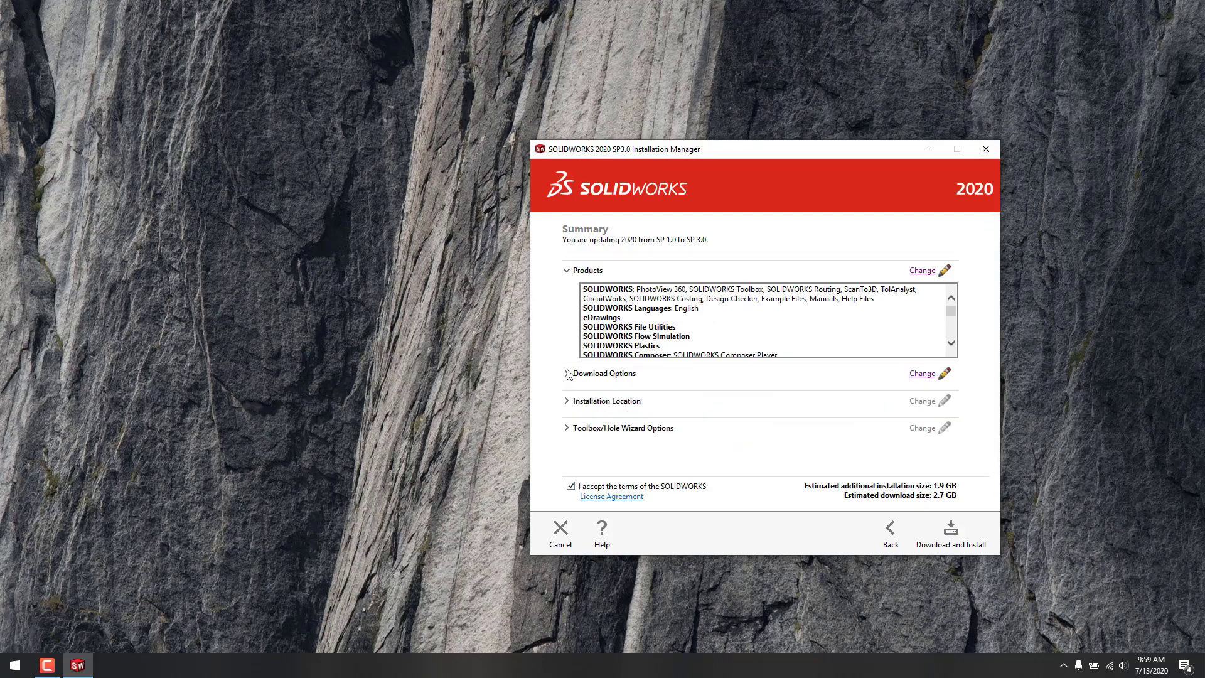
left_click(568, 403)
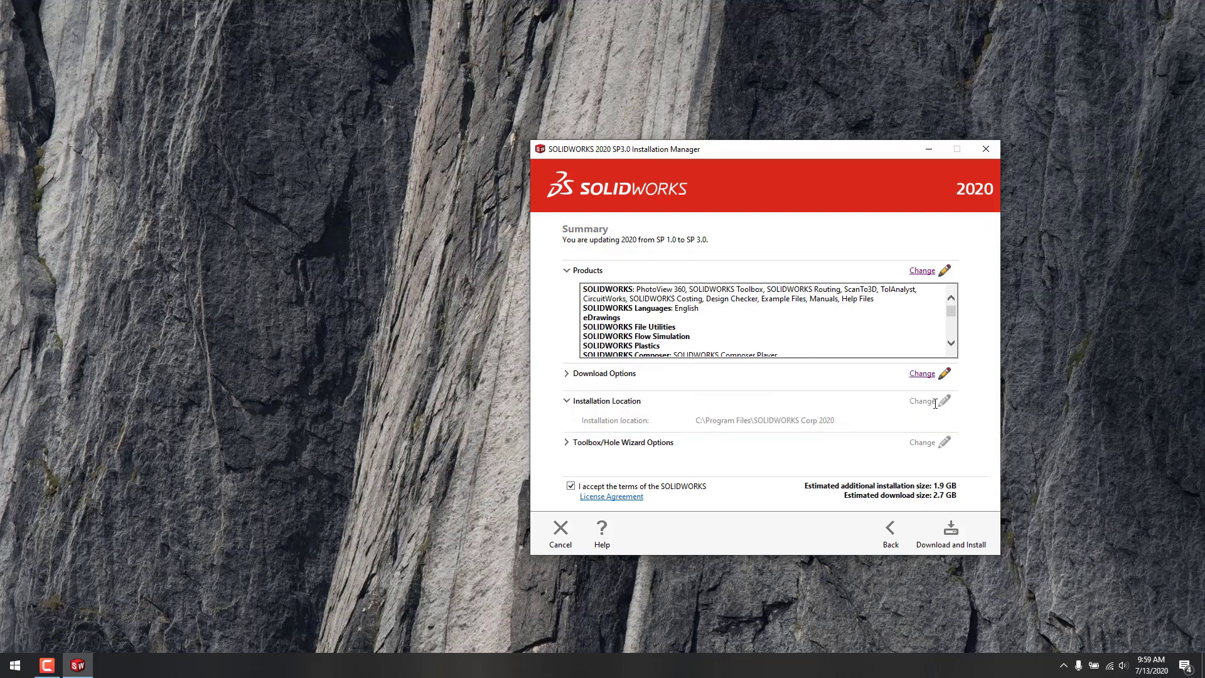
left_click(568, 443)
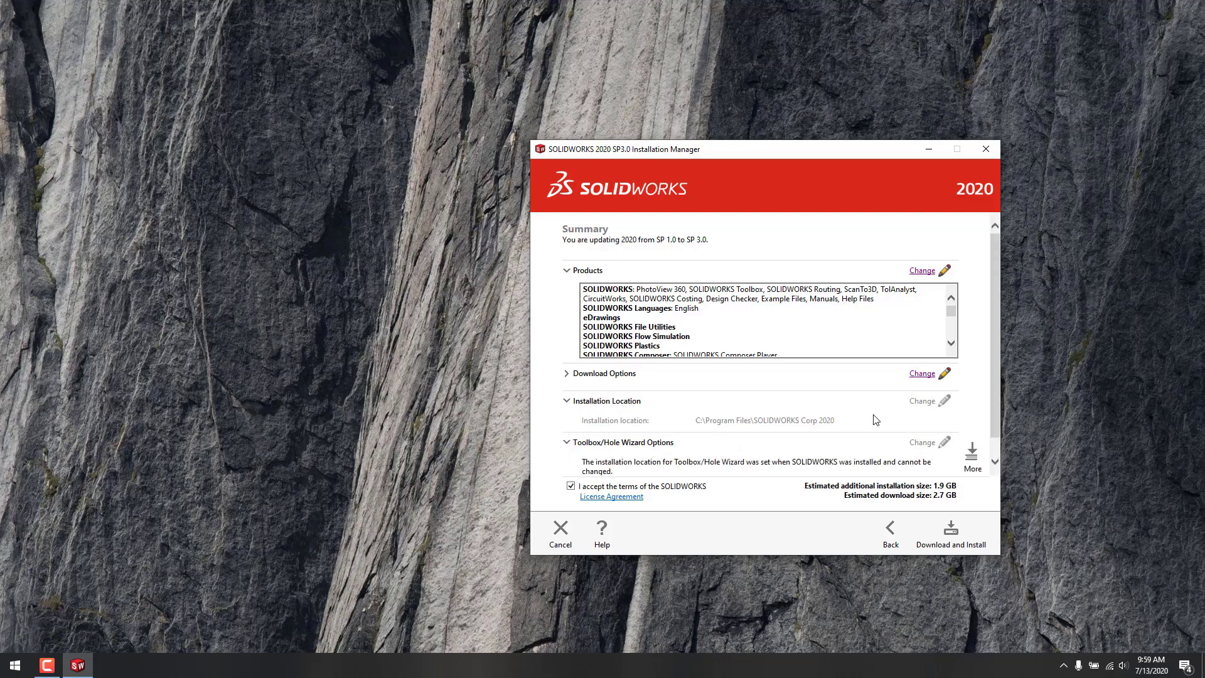
scroll(877, 420, "down", 1)
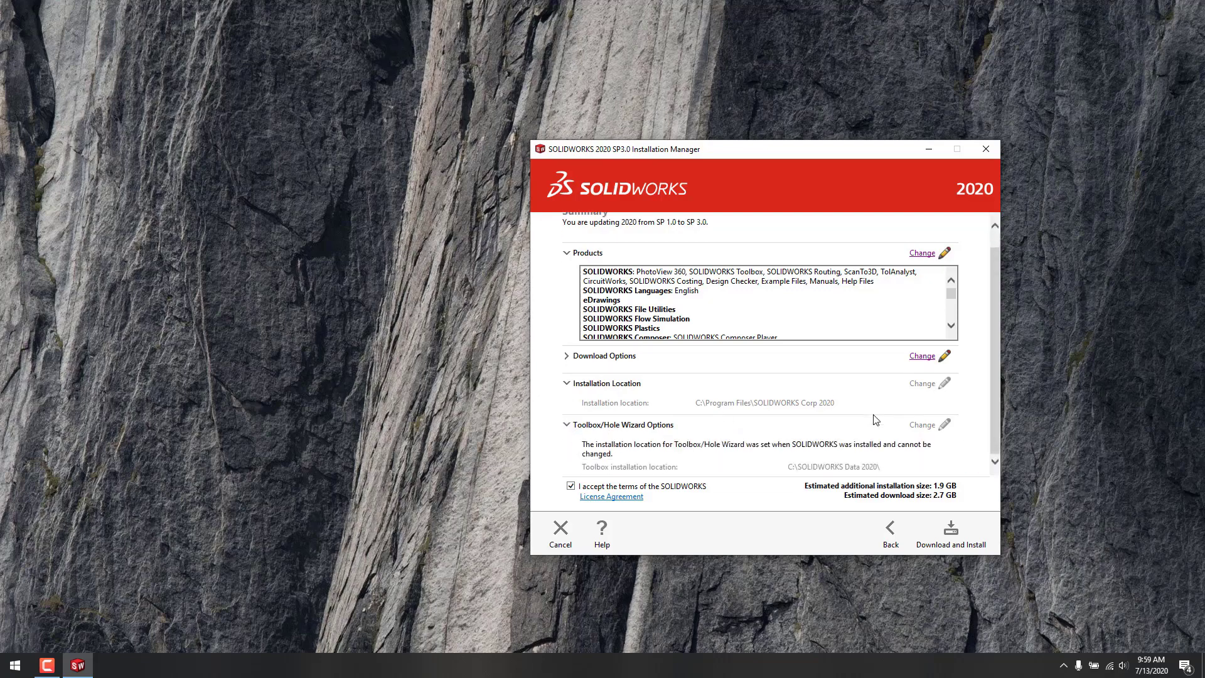
left_click(956, 538)
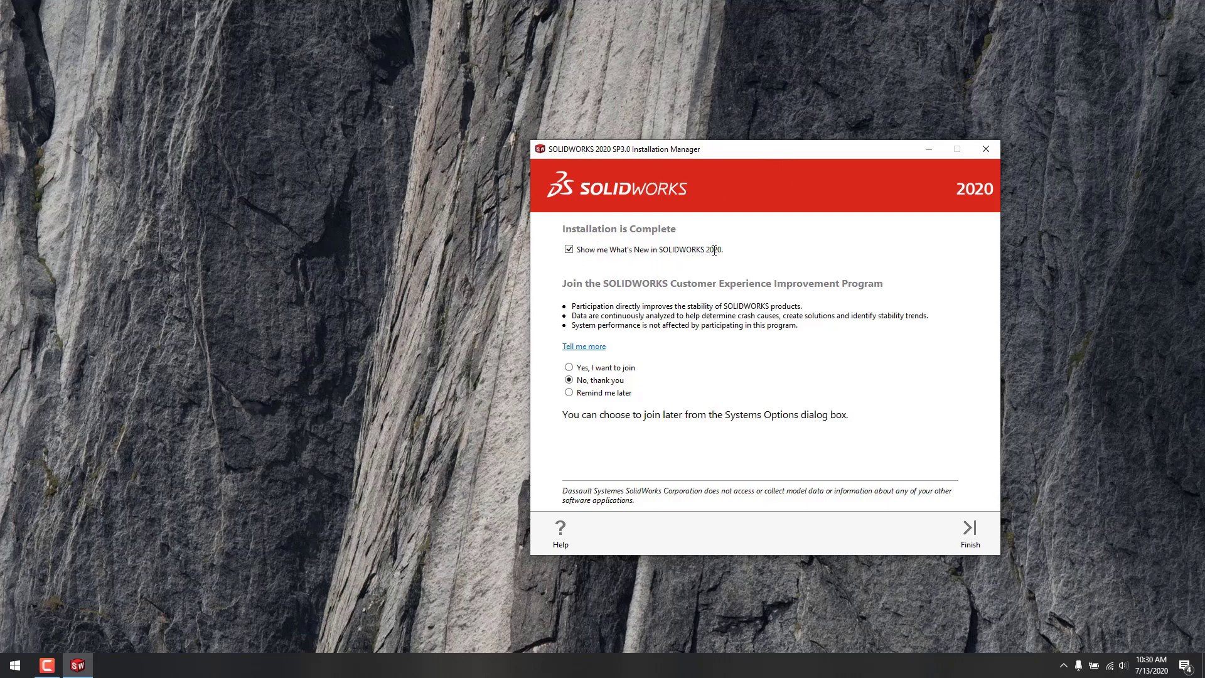
Step: Keep 'Show me What's New' checked on the Installation is Complete page
left_click(569, 249)
left_click(569, 250)
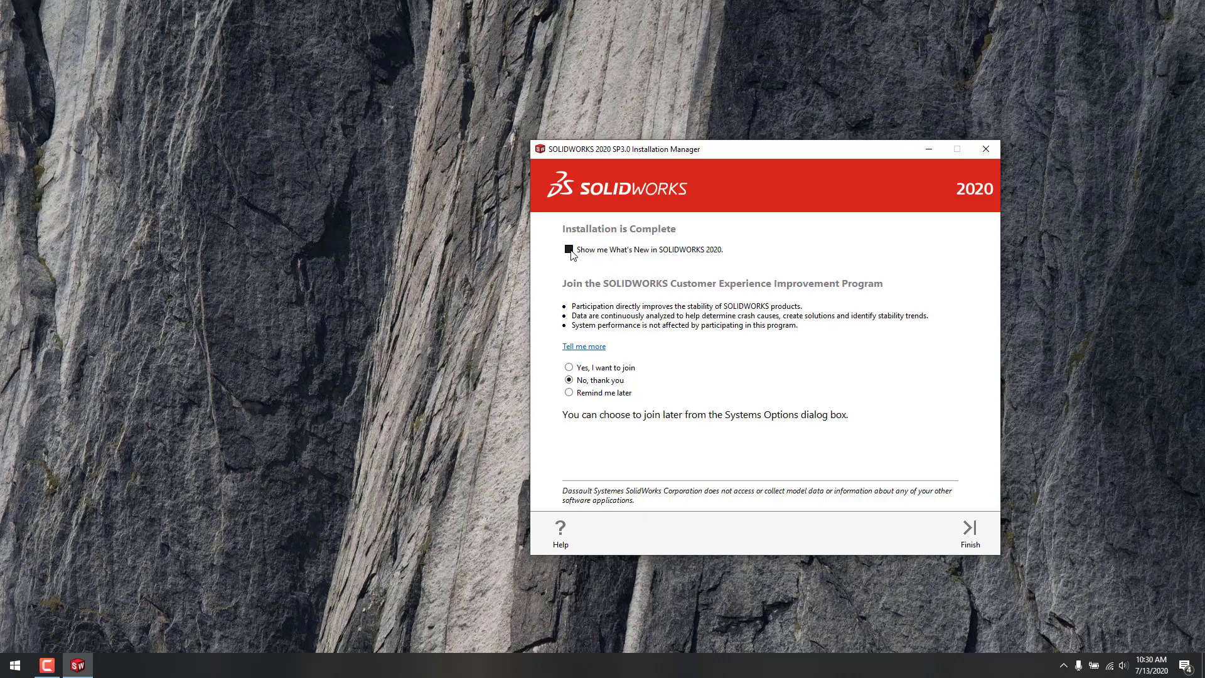